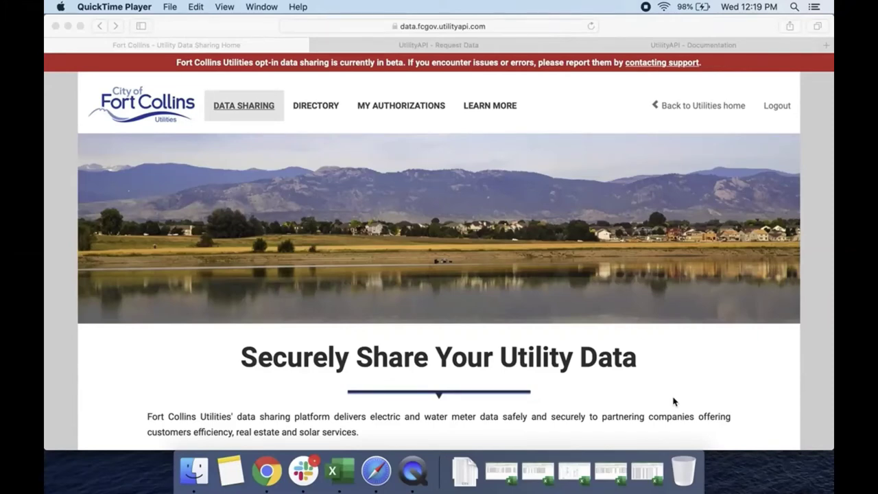
# Step: Open the Fort Collins Utilities third-party registration page
pyautogui.scroll(-10, 672, 401)
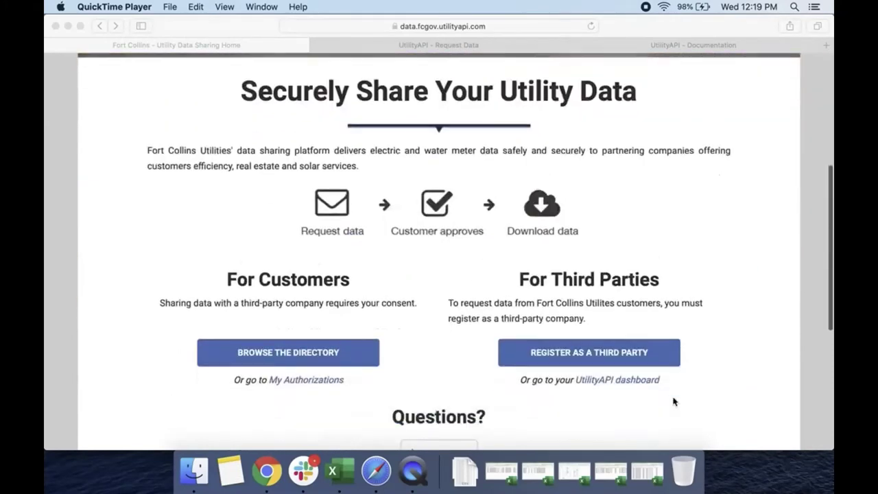
pyautogui.scroll(-2, 673, 401)
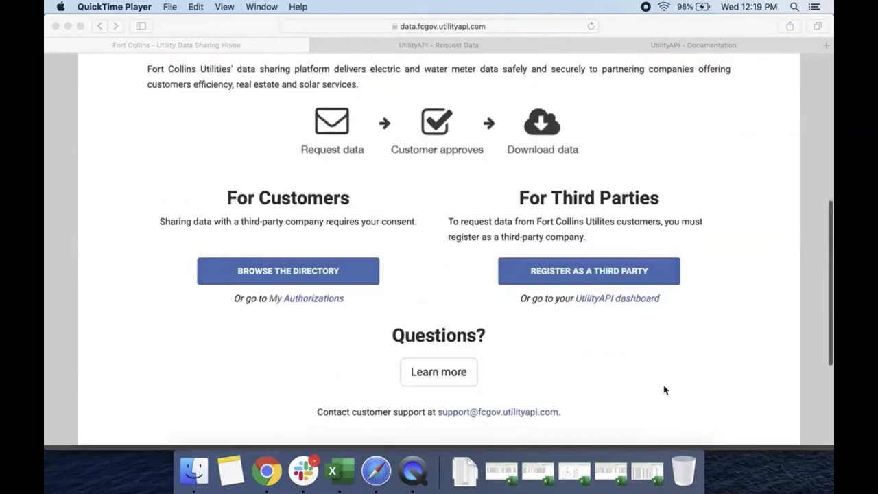
pyautogui.click(559, 273)
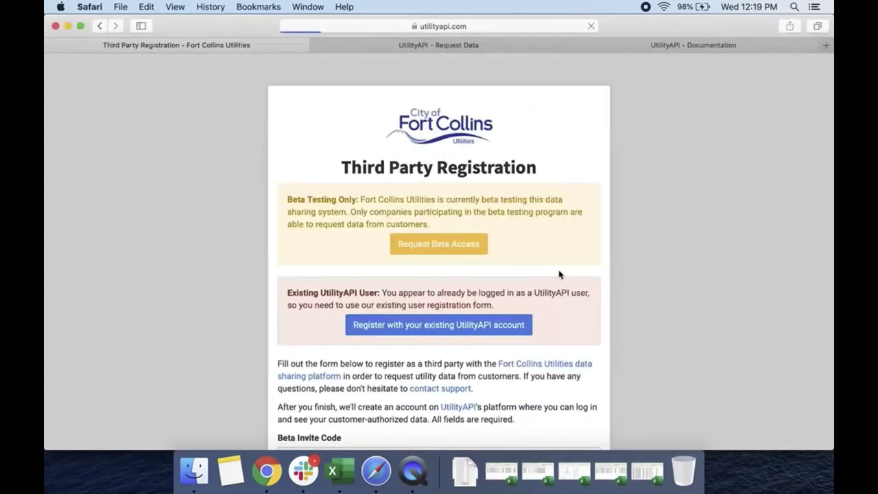
# Step: Read through the registration form, then return to the UtilityAPI Request Data tab
pyautogui.scroll(-9, 672, 287)
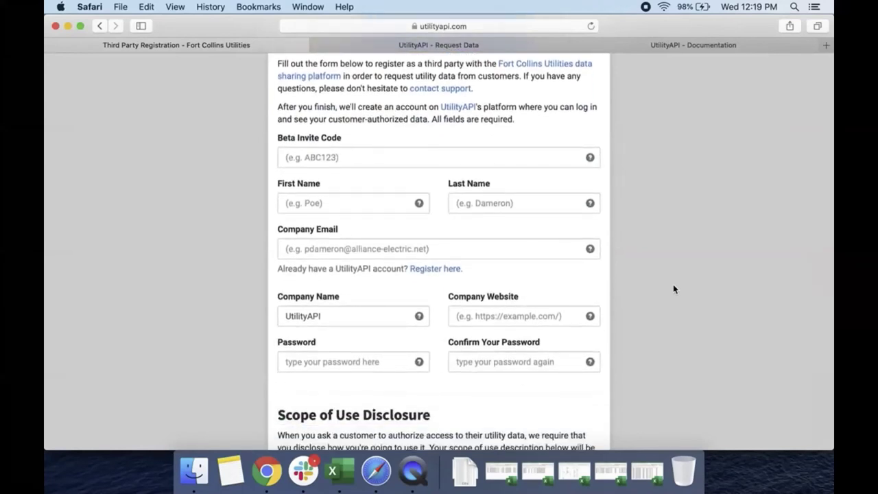
pyautogui.scroll(-2, 673, 285)
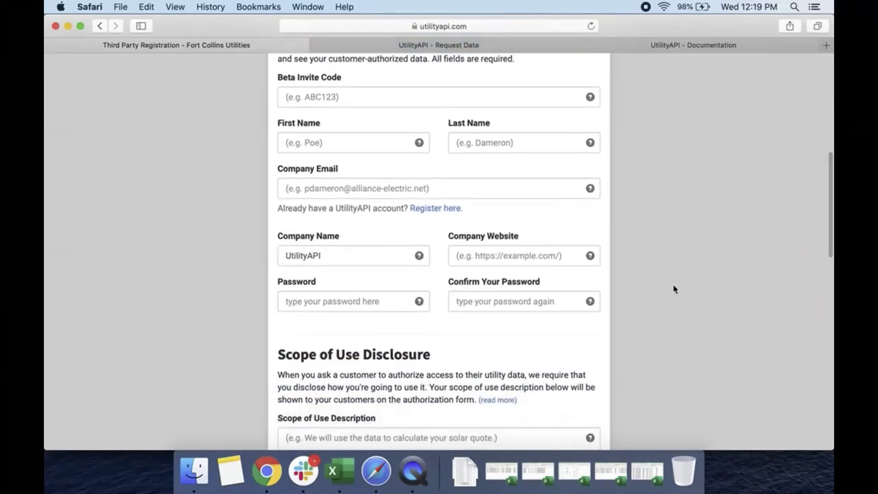
pyautogui.scroll(-2, 673, 289)
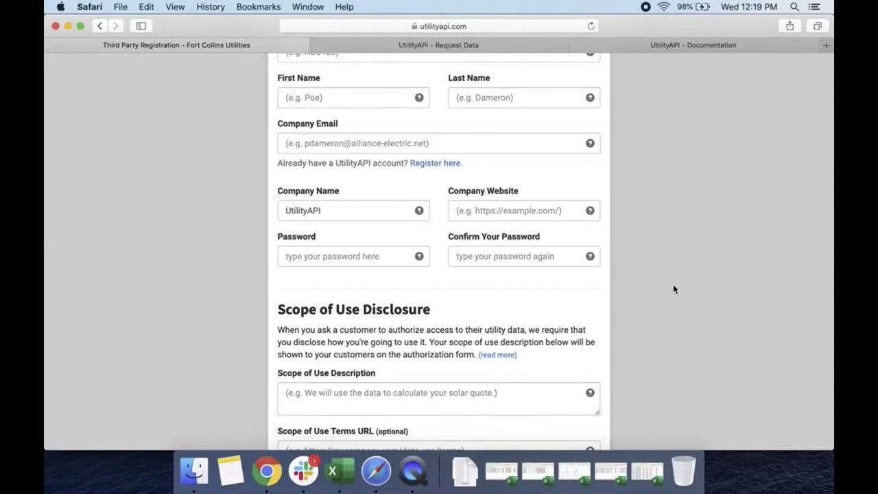
pyautogui.scroll(-5, 673, 285)
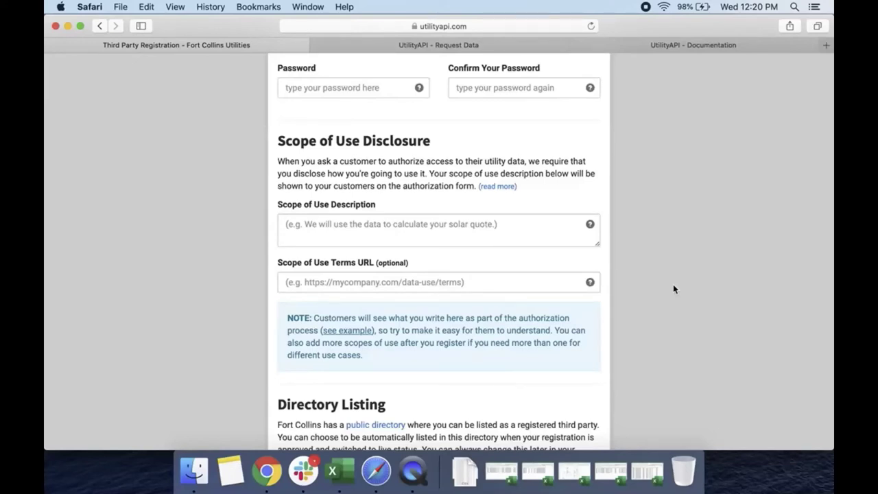
pyautogui.hotkey('ctrl', 'Tab')
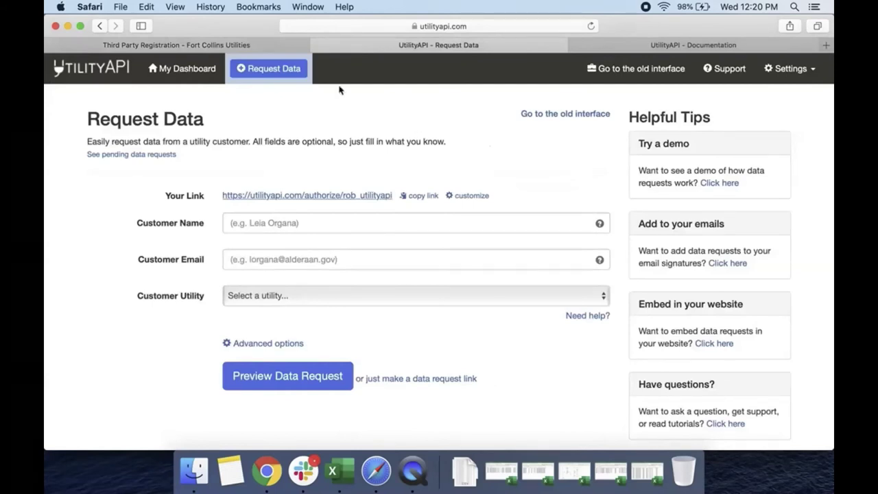
pyautogui.click(781, 70)
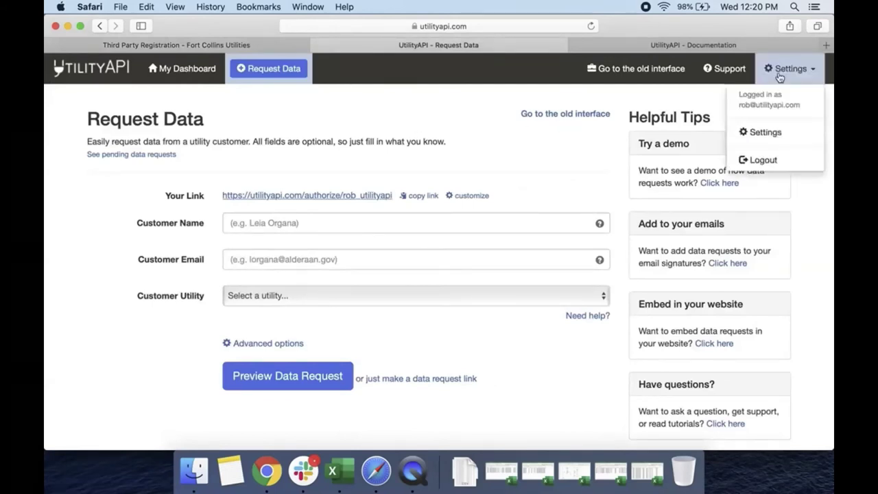
# Step: Check the live Fort Collins Utilities registration in account settings, then return to My Dashboard
pyautogui.click(767, 133)
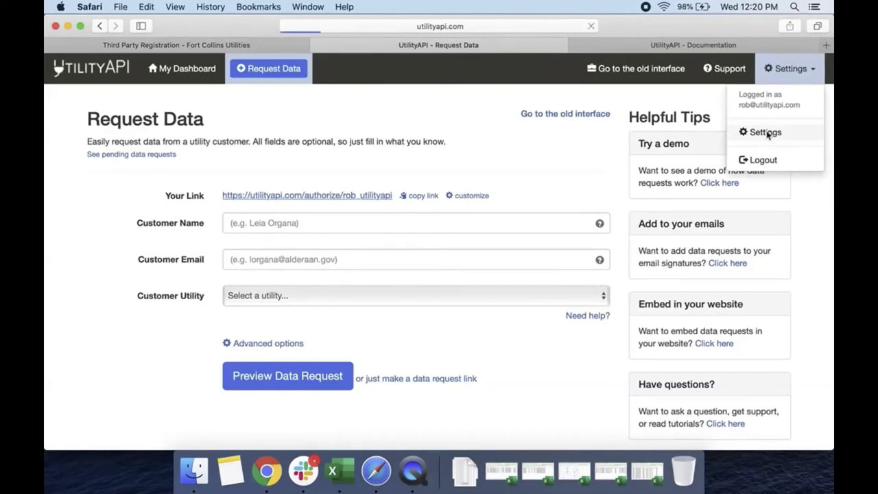
pyautogui.scroll(-4, 512, 315)
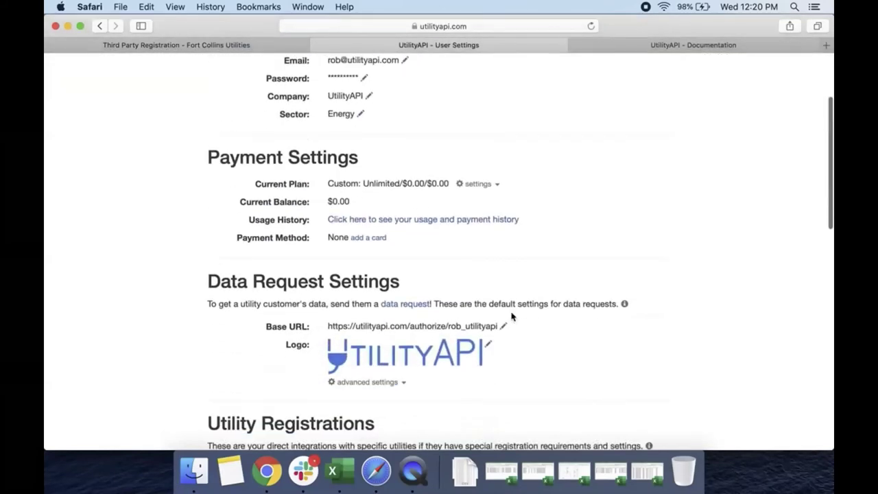
pyautogui.scroll(-6, 511, 315)
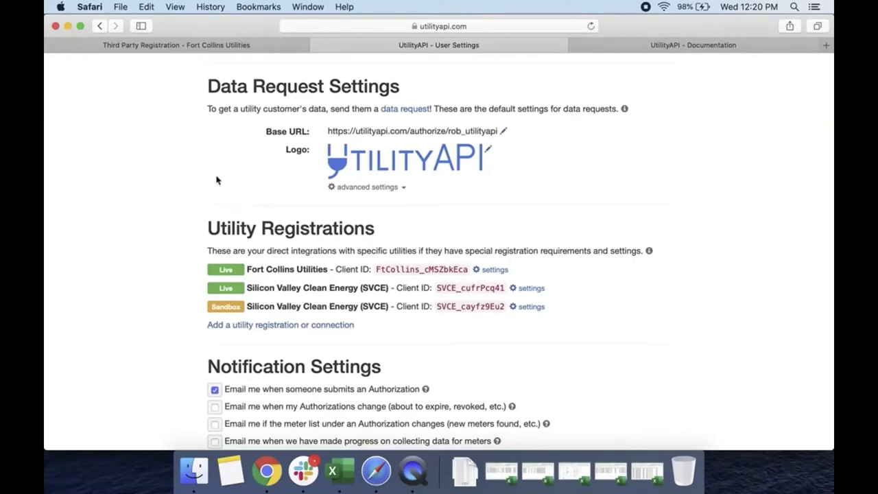
pyautogui.scroll(5, 216, 179)
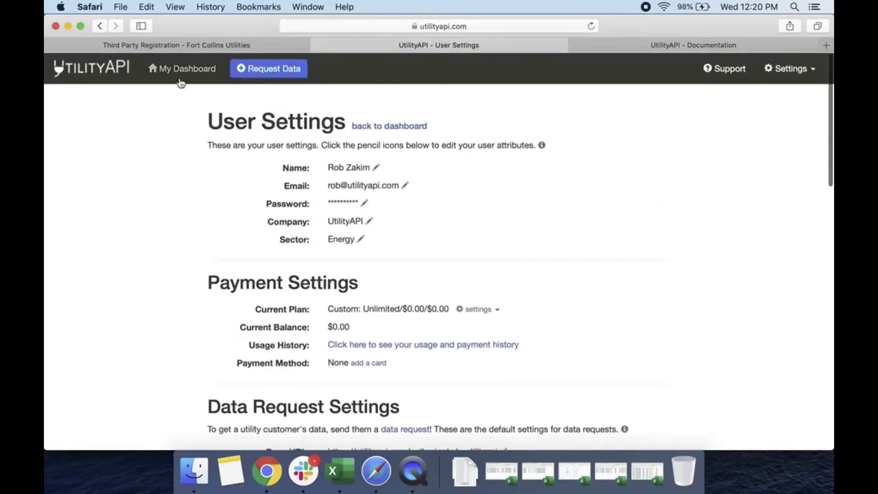
pyautogui.click(180, 79)
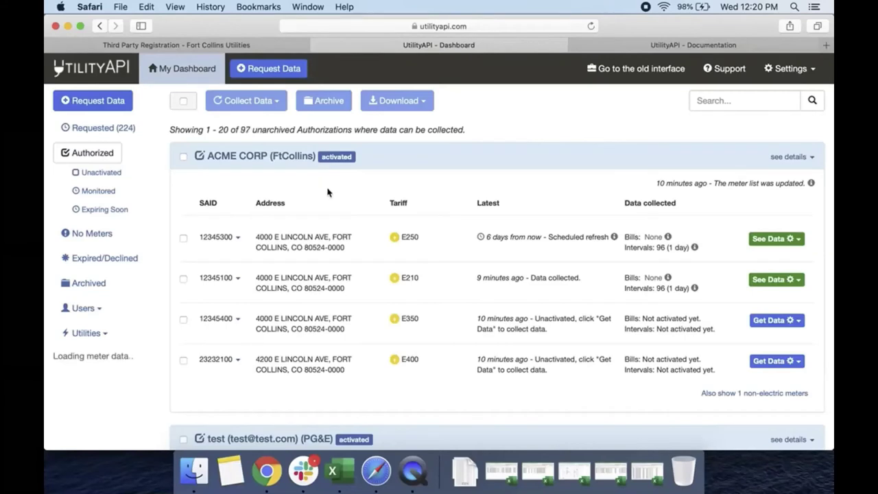
# Step: Open the Request Data form and copy its personal data request link
pyautogui.click(277, 70)
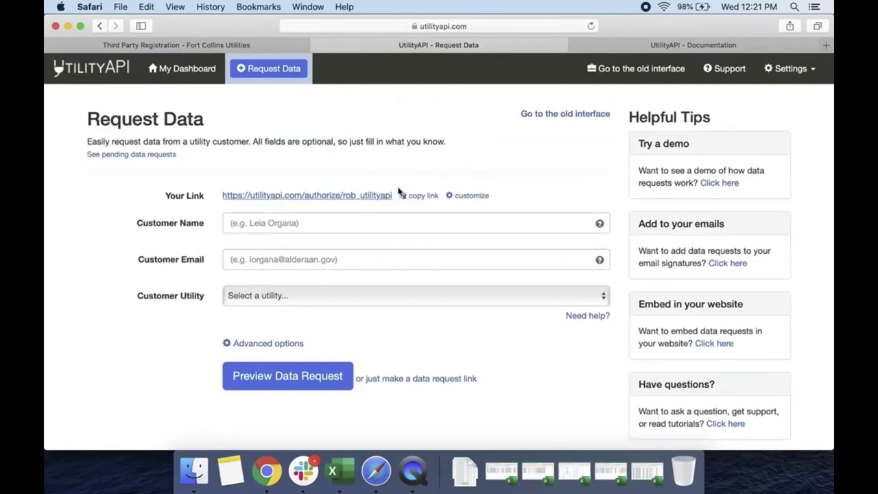
pyautogui.moveTo(392, 195); pyautogui.dragTo(222, 197)
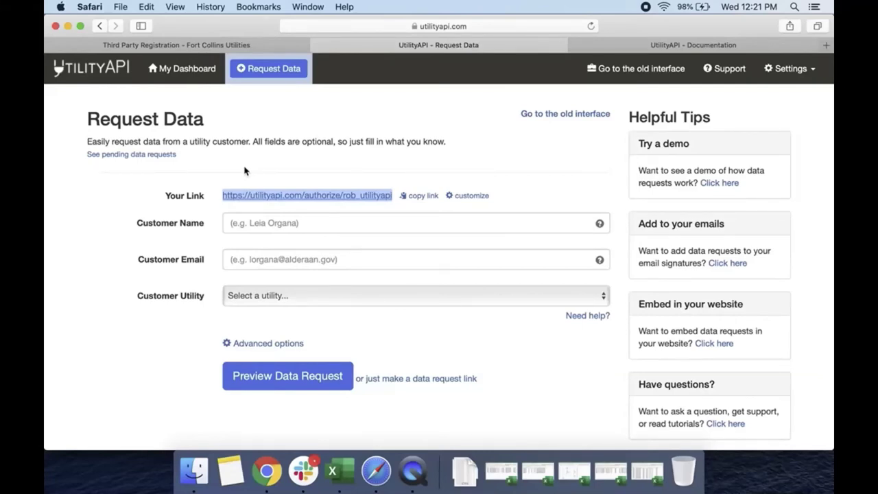
pyautogui.click(412, 196)
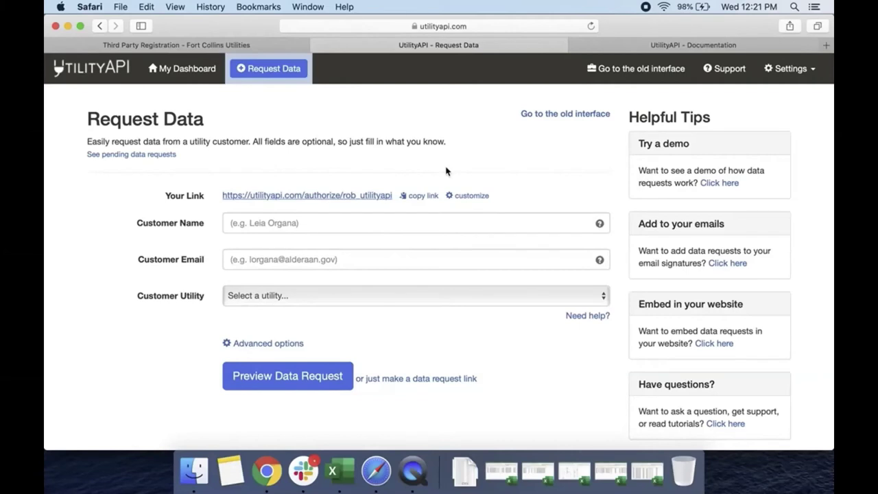
# Step: Enter name 'Customer', a test e-mail address and utility Fort Collins Utilities (FtCollins), then preview the request
pyautogui.click(376, 216)
pyautogui.write('Customer')
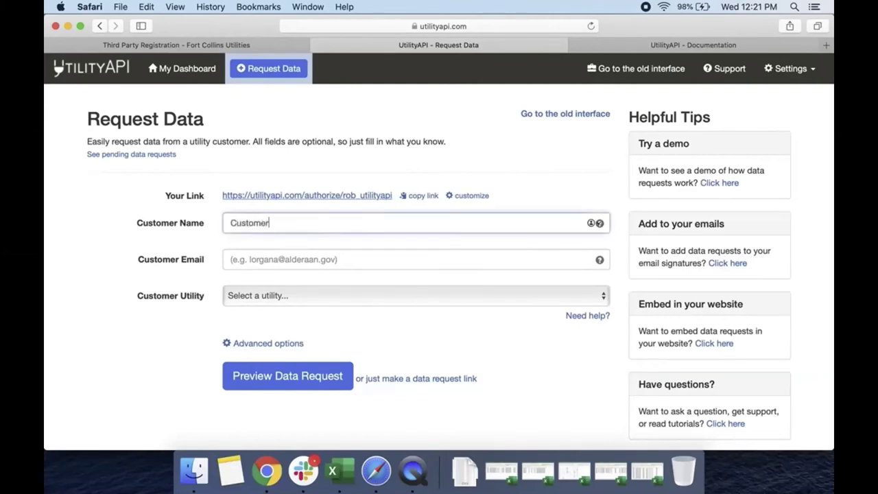
pyautogui.press('Tab')
pyautogui.write('test@test.com')
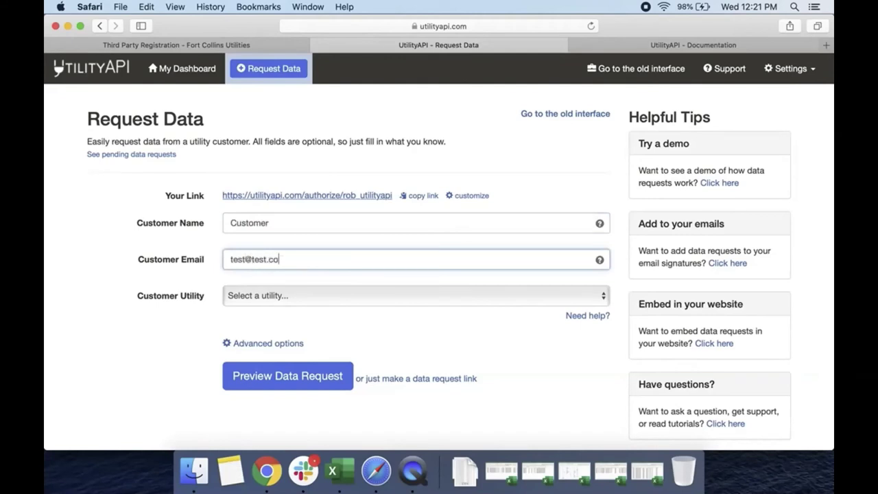
pyautogui.click(413, 297)
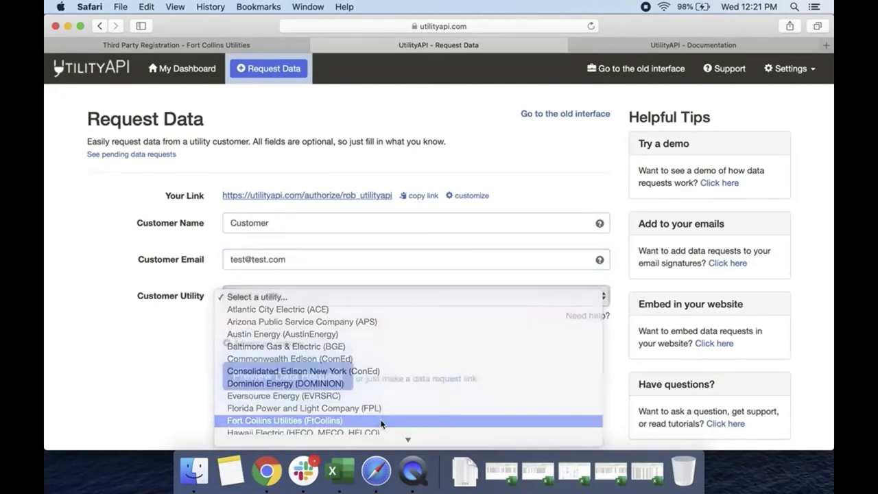
pyautogui.click(382, 421)
pyautogui.scroll(-1, 168, 374)
pyautogui.click(268, 343)
# Step: From the email preview, open the customer authorization page for Fort Collins Utilities
pyautogui.scroll(-3, 233, 355)
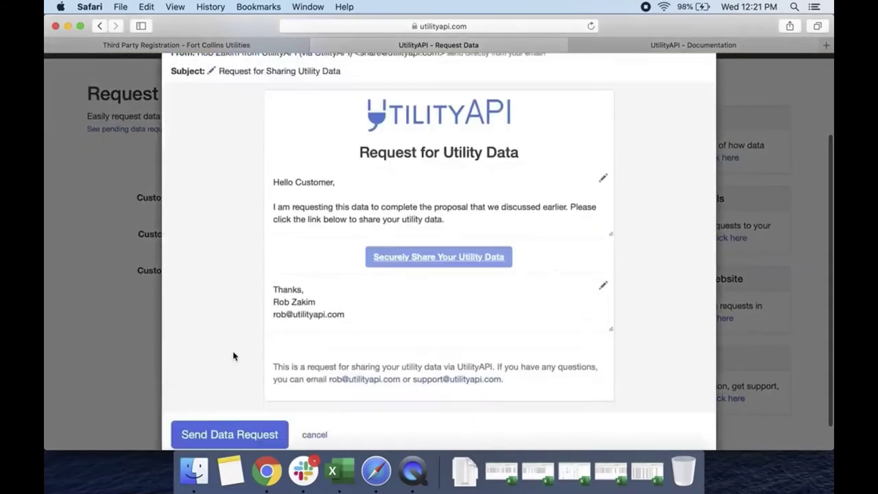
pyautogui.scroll(-2, 233, 356)
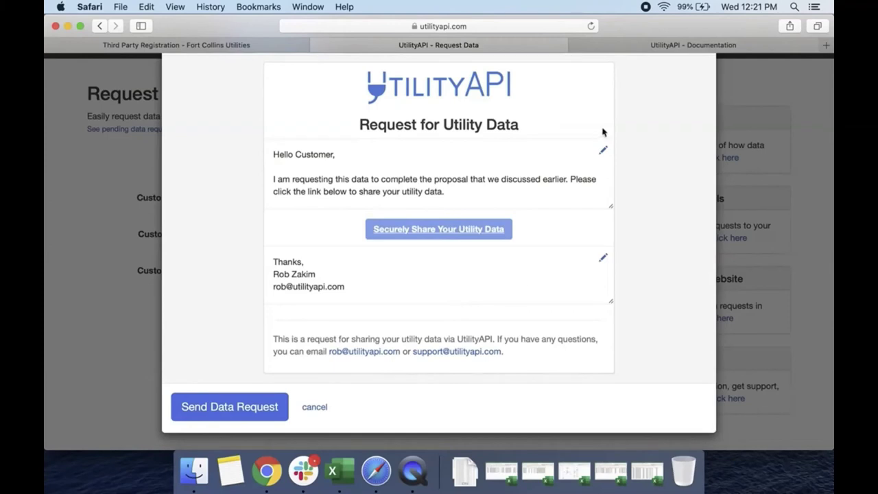
pyautogui.moveTo(426, 82); pyautogui.dragTo(329, 93)
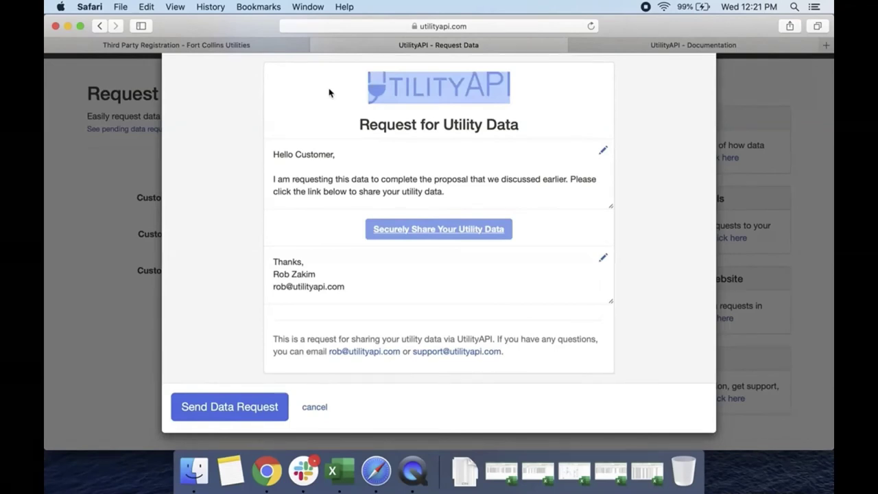
pyautogui.click(330, 93)
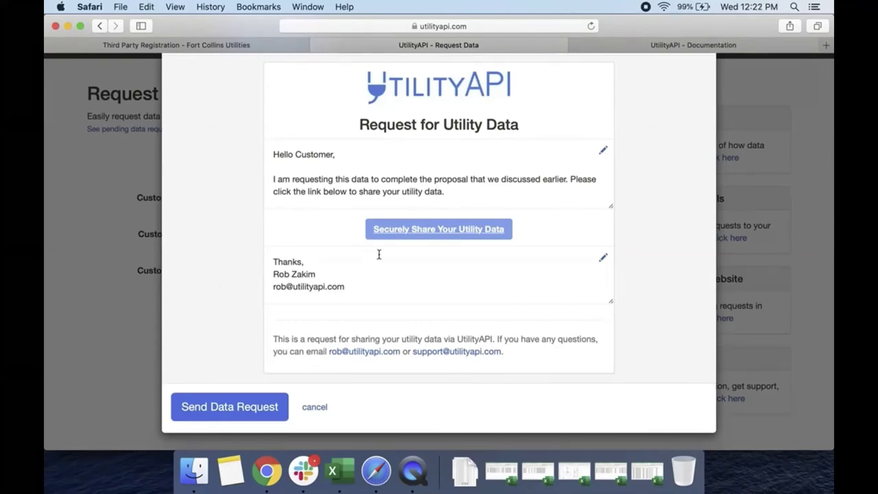
pyautogui.click(402, 231)
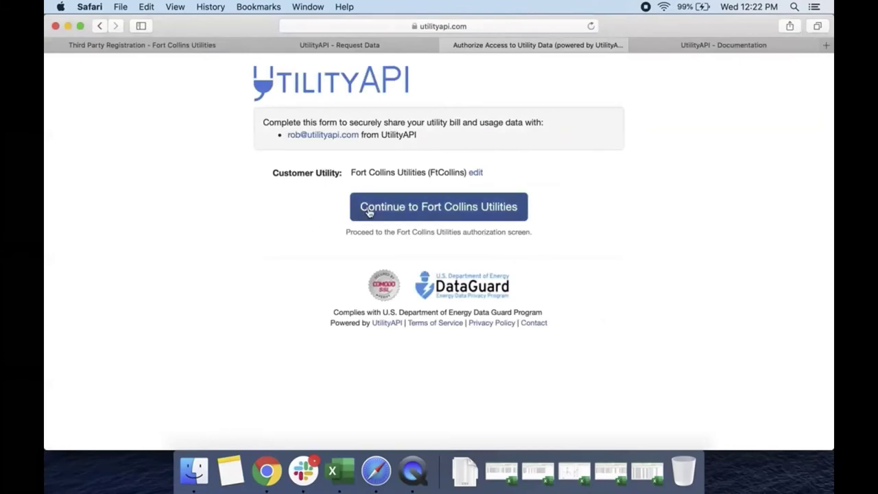
# Step: Continue to the Fort Collins authorization screen and look up the customer's phone number on file
pyautogui.click(368, 212)
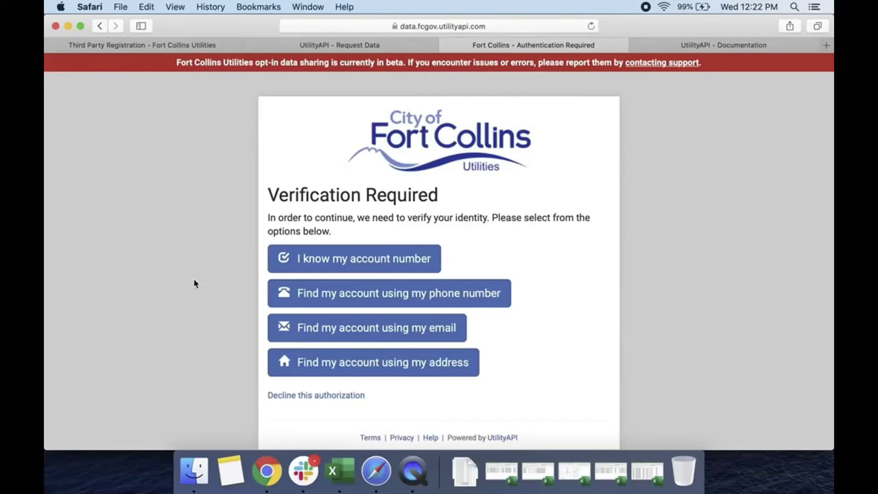
pyautogui.scroll(-2, 194, 279)
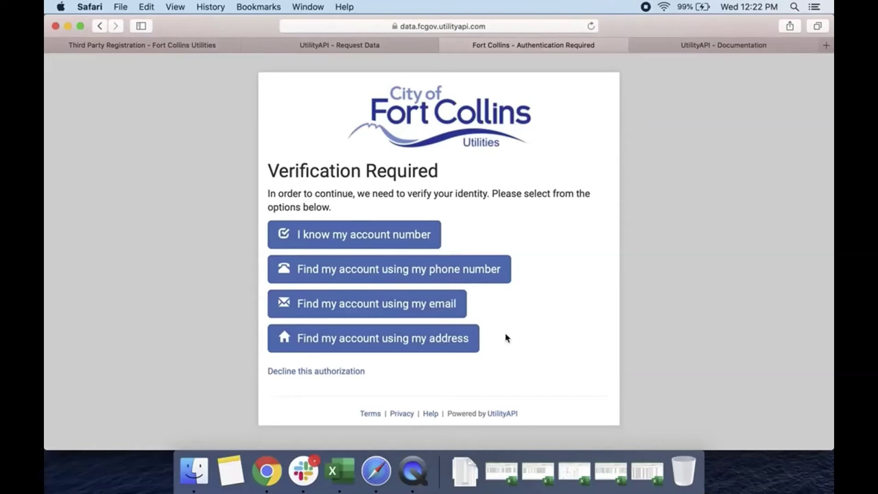
pyautogui.click(484, 269)
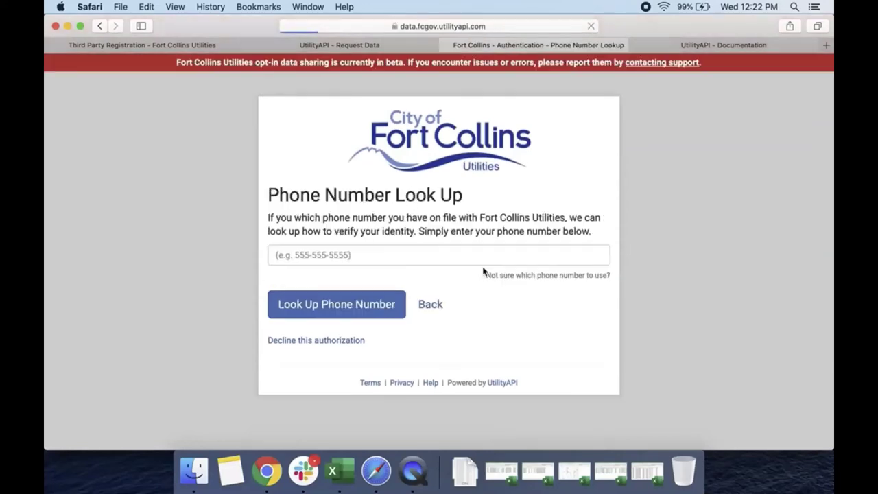
pyautogui.click(391, 258)
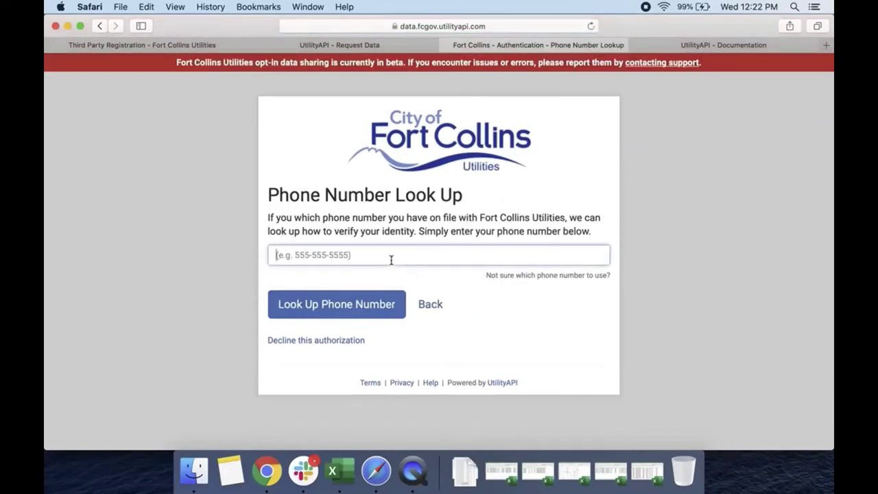
pyautogui.write('2222222222')
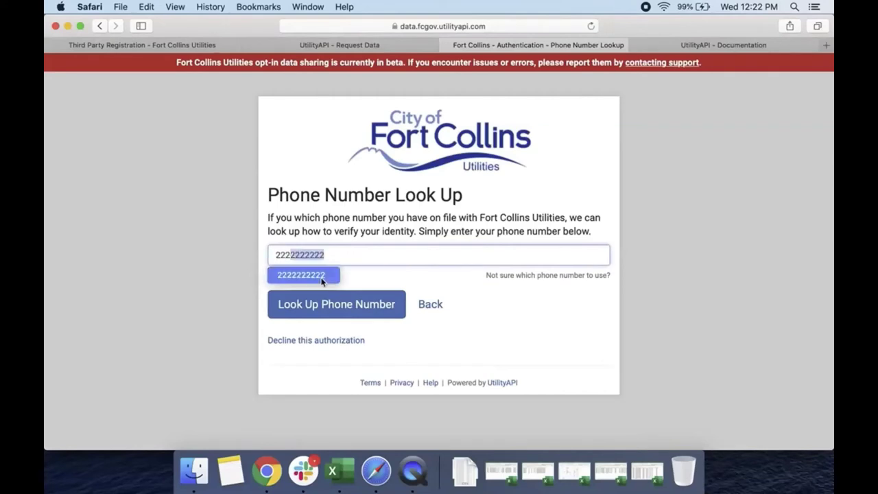
pyautogui.click(310, 306)
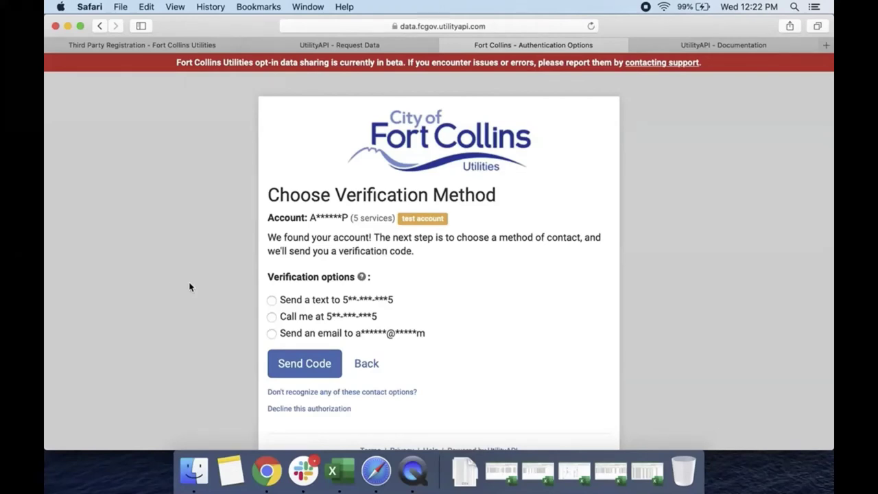
# Step: Get the verification code by text and submit it to reach the data access request
pyautogui.click(272, 300)
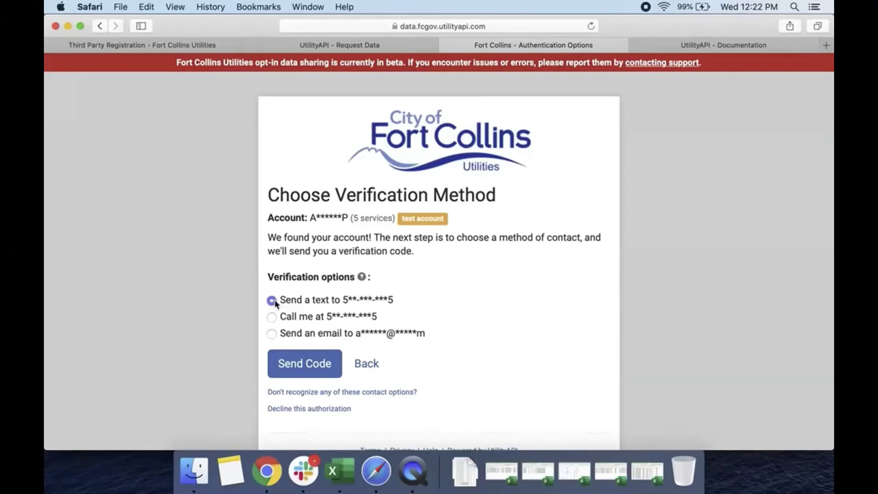
pyautogui.click(299, 365)
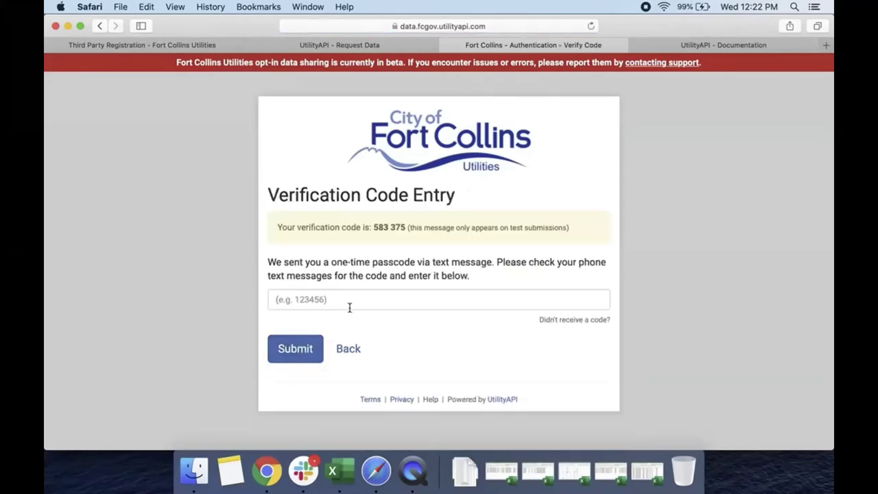
pyautogui.click(350, 302)
pyautogui.click(302, 354)
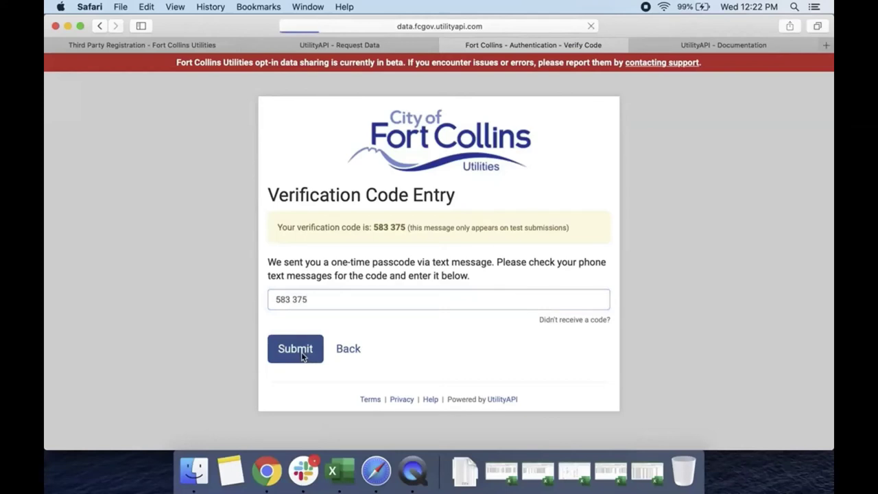
pyautogui.scroll(-3, 302, 355)
pyautogui.scroll(-3, 301, 356)
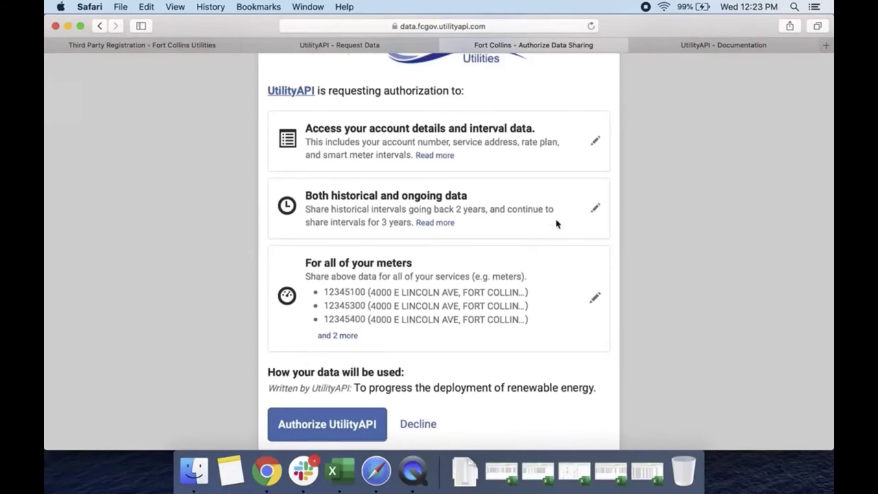
# Step: Review the data categories, date ranges and meters cards, then authorize UtilityAPI
pyautogui.click(595, 142)
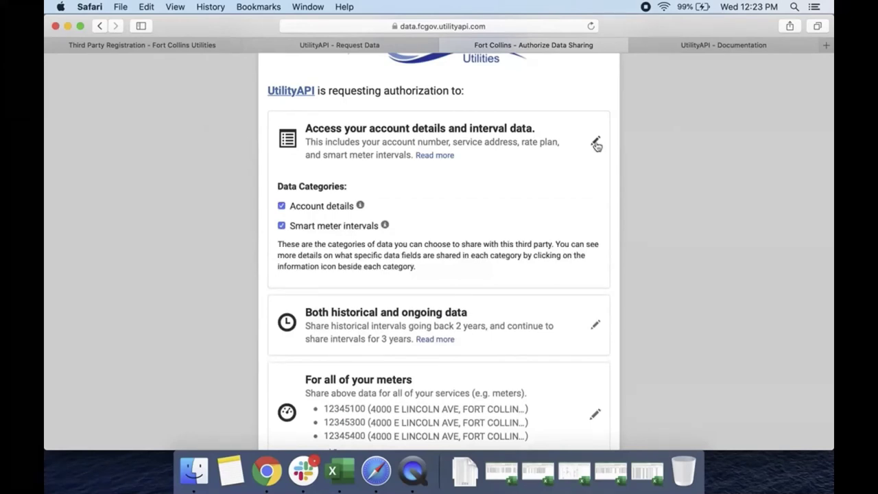
pyautogui.click(595, 142)
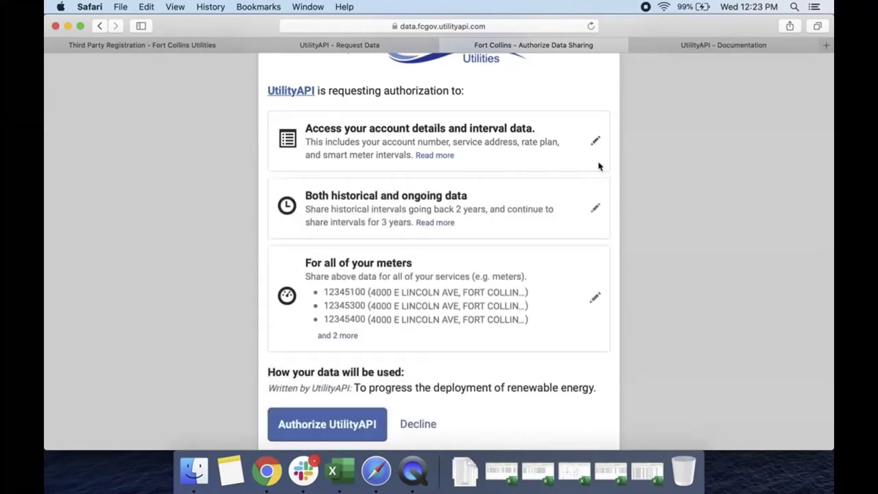
pyautogui.click(596, 209)
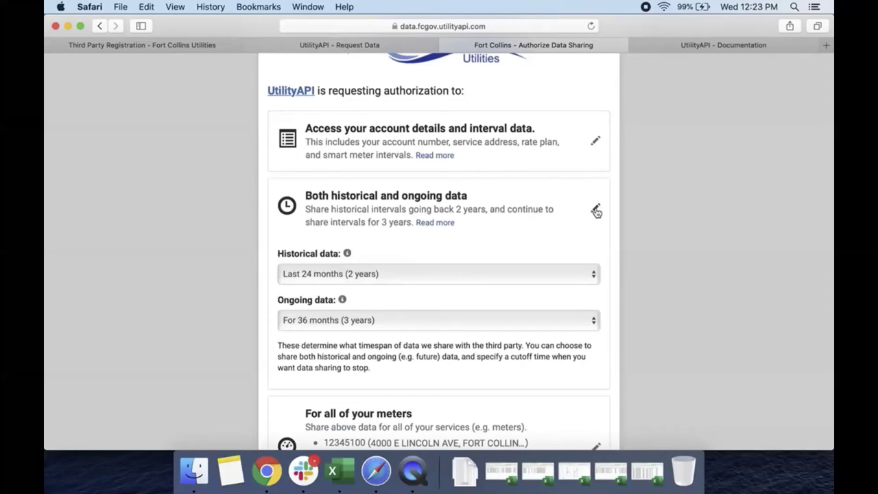
pyautogui.click(595, 209)
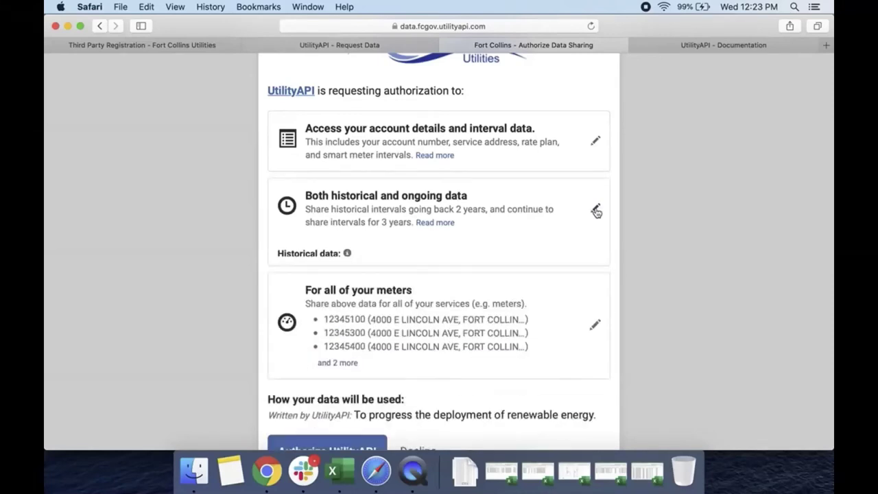
pyautogui.scroll(-3, 595, 212)
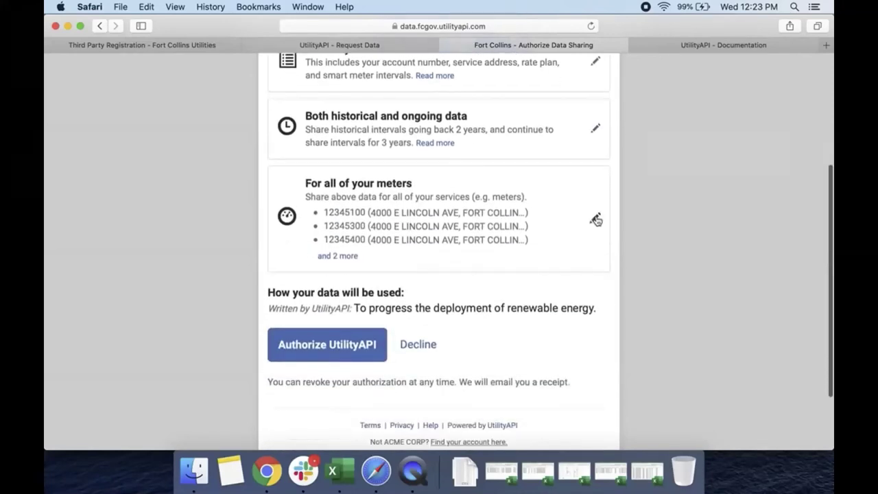
pyautogui.click(596, 217)
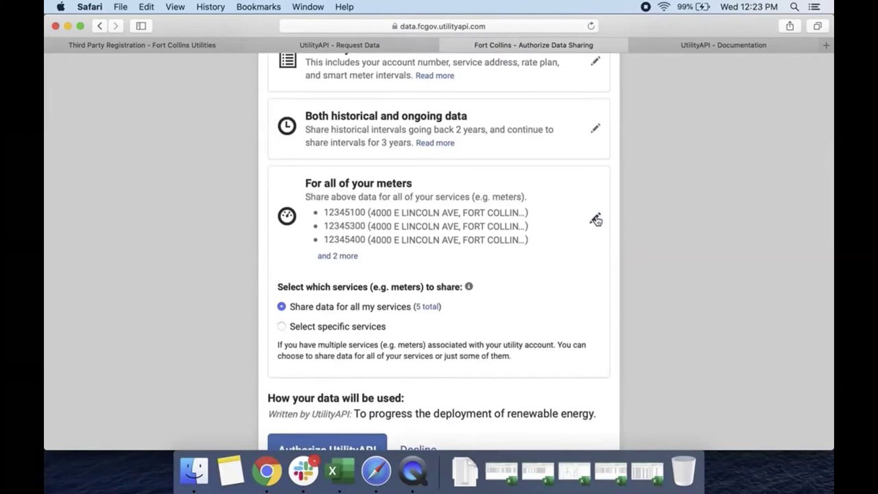
pyautogui.click(595, 218)
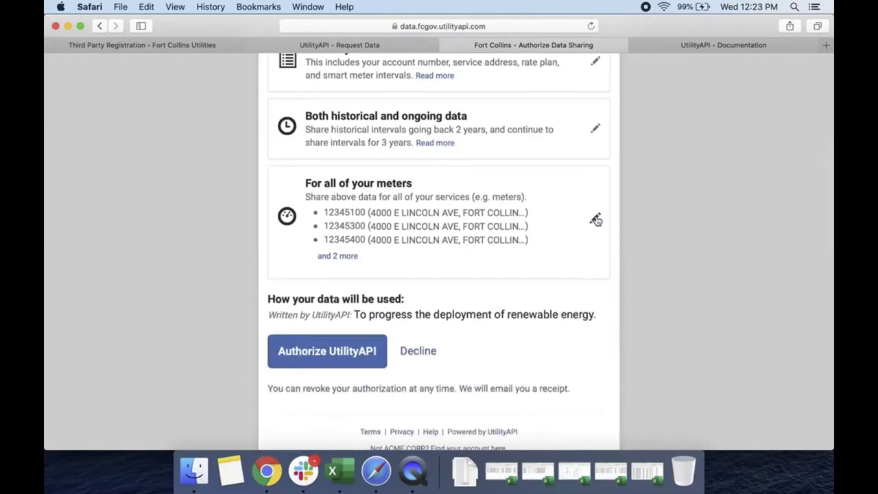
pyautogui.click(304, 343)
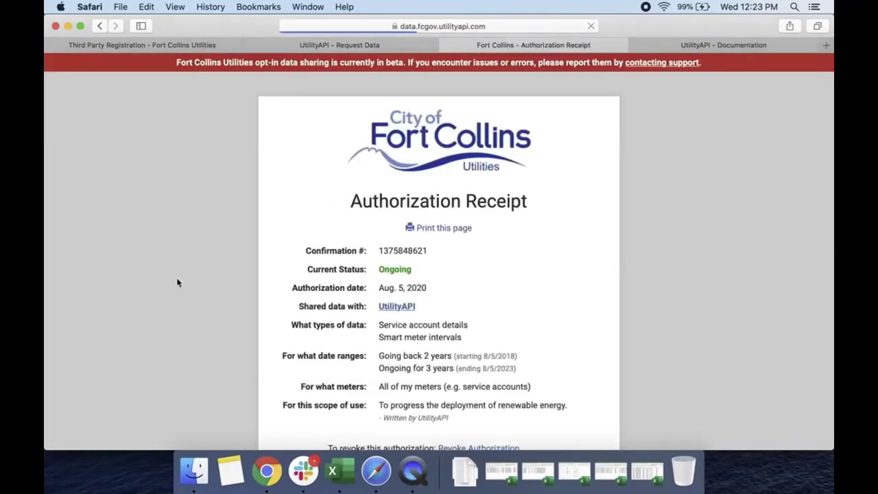
# Step: Switch back to the Request Data tab and cancel the email preview
pyautogui.scroll(-2, 177, 282)
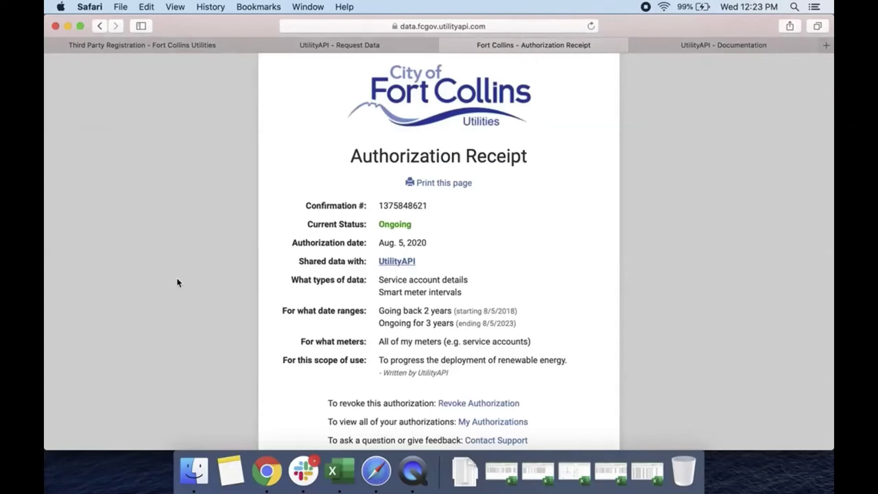
pyautogui.click(281, 49)
pyautogui.click(309, 405)
pyautogui.scroll(2, 177, 162)
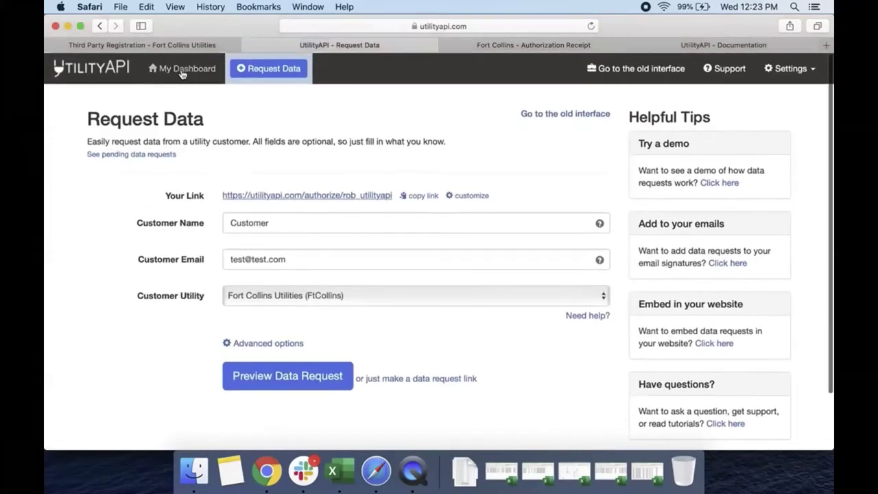
# Step: On the dashboard, collect historical data for meter 12345100
pyautogui.click(183, 70)
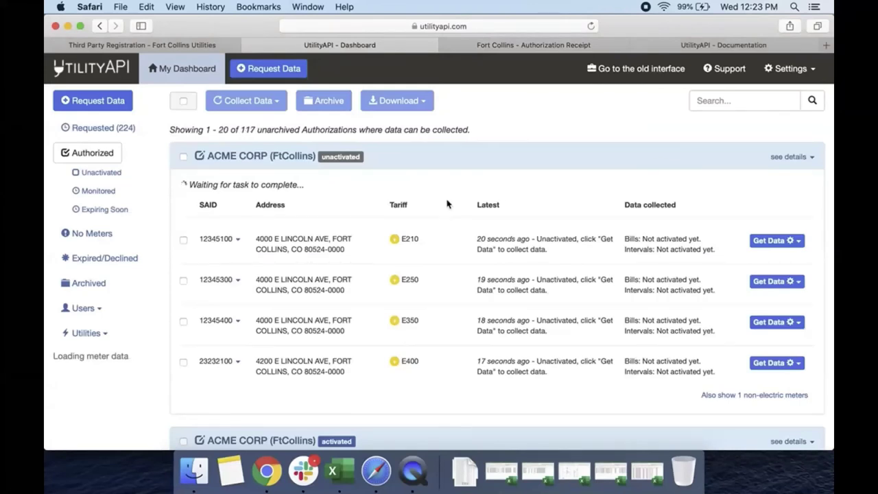
pyautogui.click(238, 280)
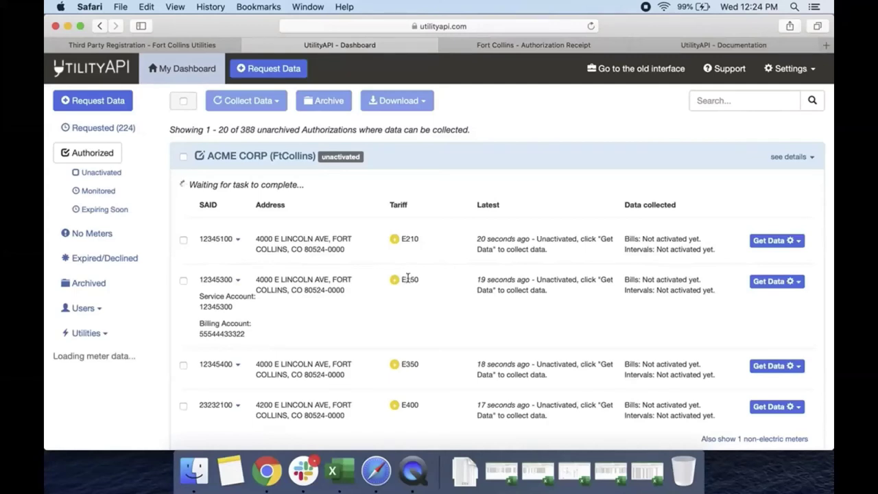
pyautogui.click(238, 281)
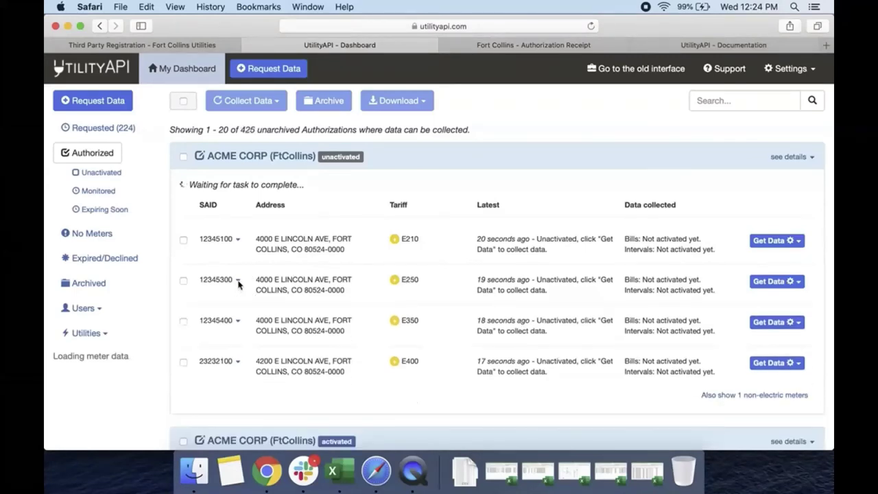
pyautogui.click(765, 245)
pyautogui.click(721, 266)
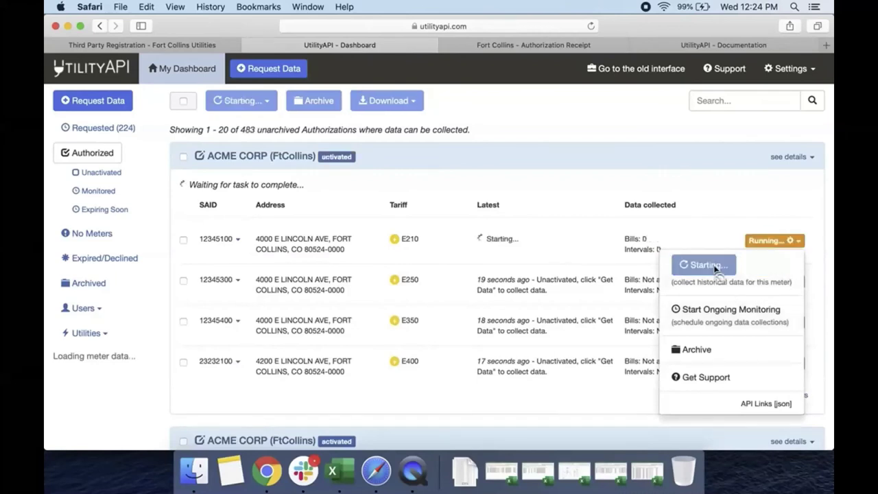
pyautogui.click(559, 204)
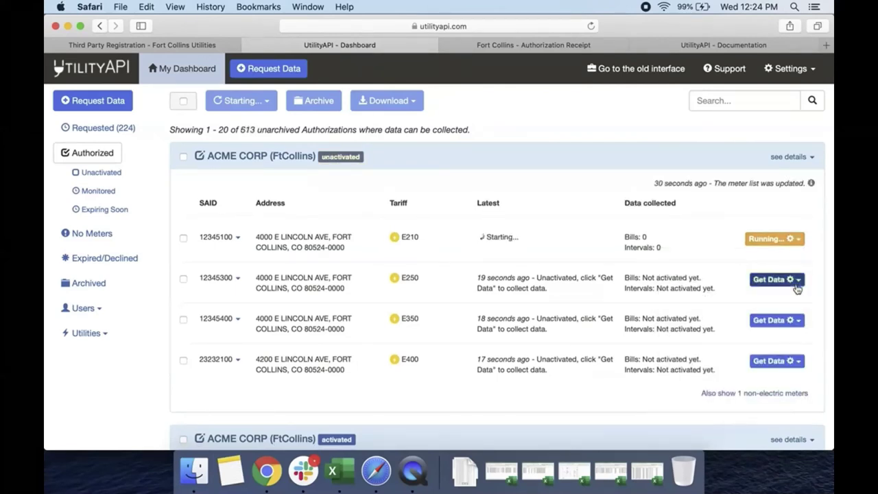
# Step: Start Monthly ongoing monitoring for meter 12345300
pyautogui.click(796, 285)
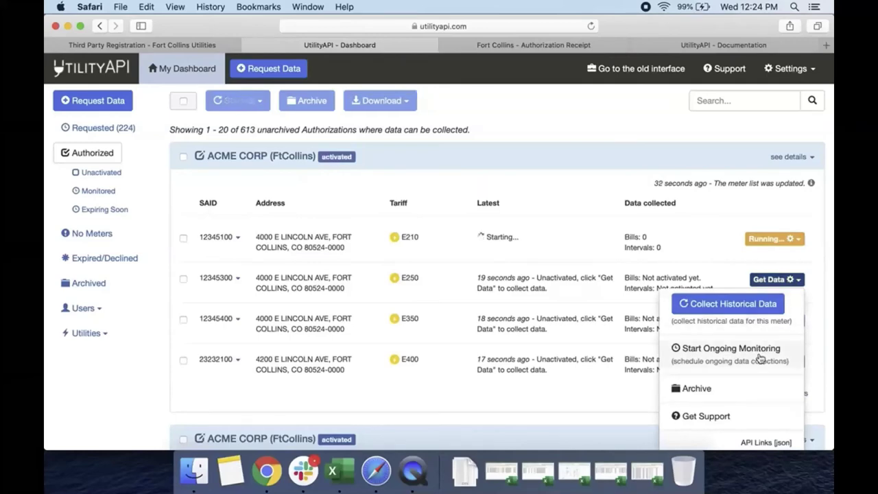
pyautogui.click(731, 349)
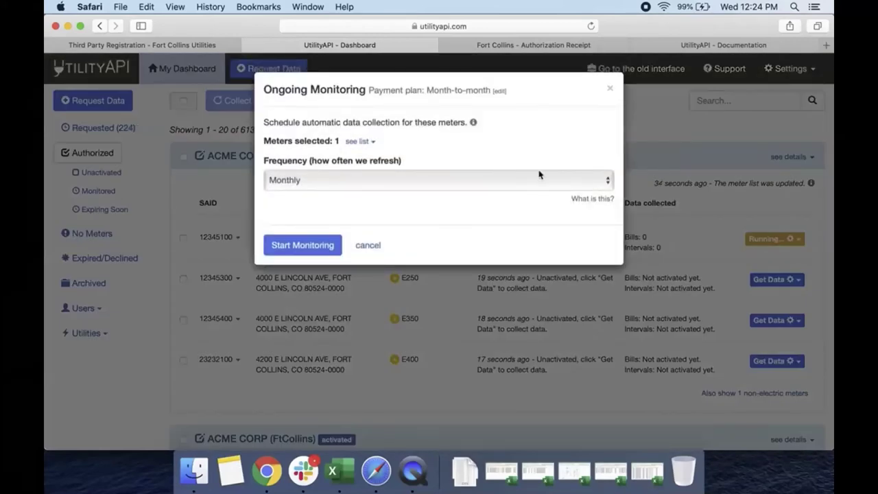
pyautogui.click(596, 181)
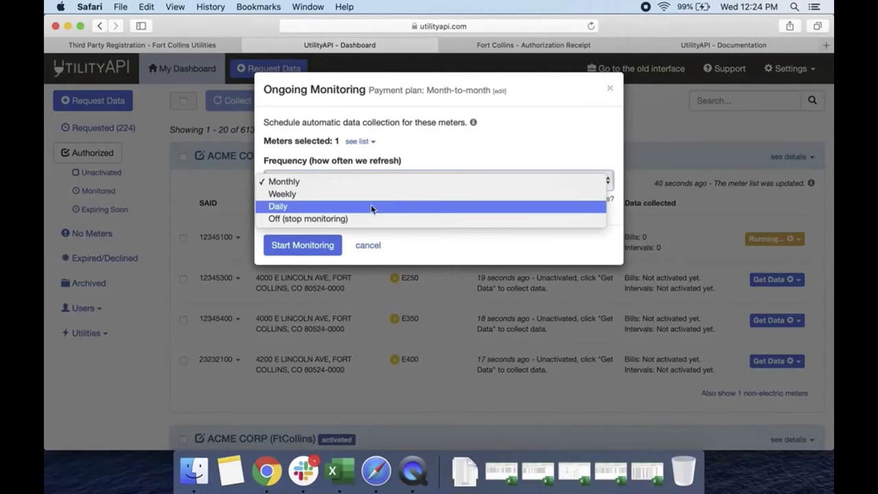
pyautogui.click(296, 245)
pyautogui.click(295, 245)
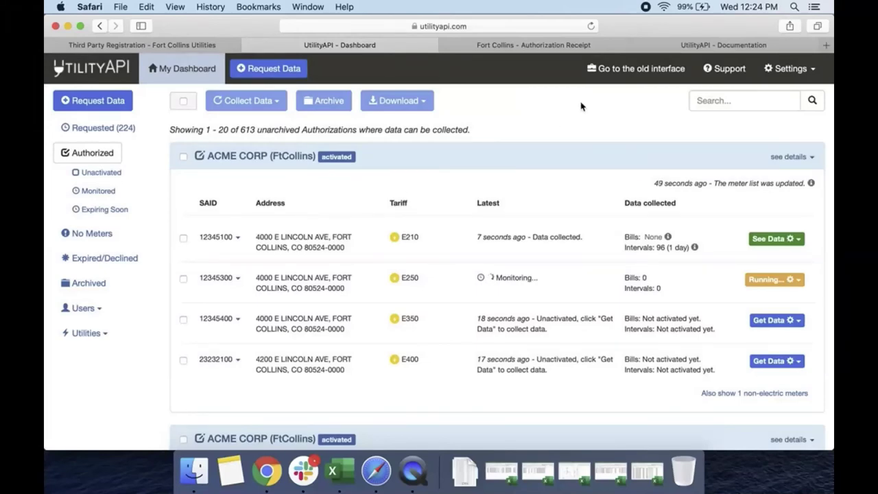
# Step: Switch to the Documentation tab and load My Dashboard from its navigation bar
pyautogui.click(671, 46)
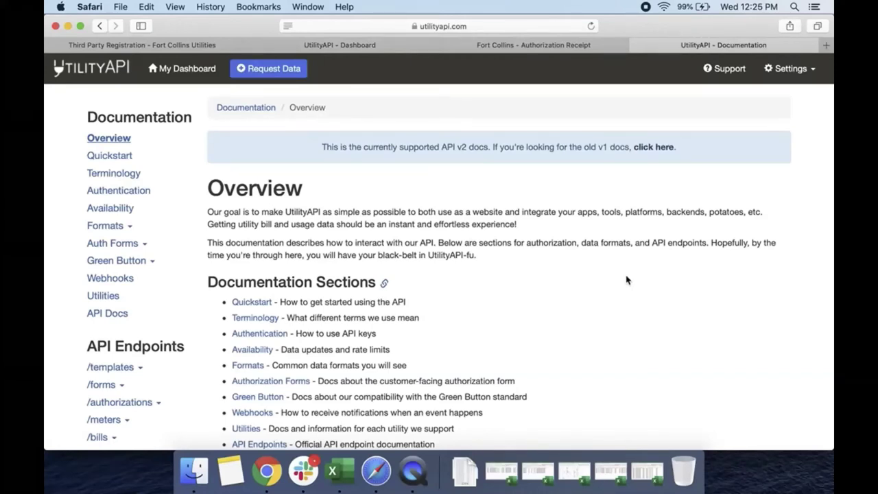
pyautogui.click(206, 75)
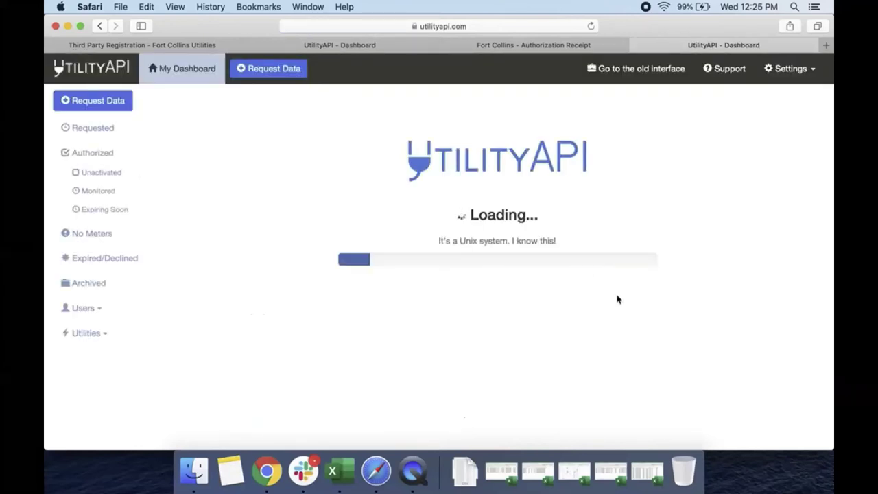